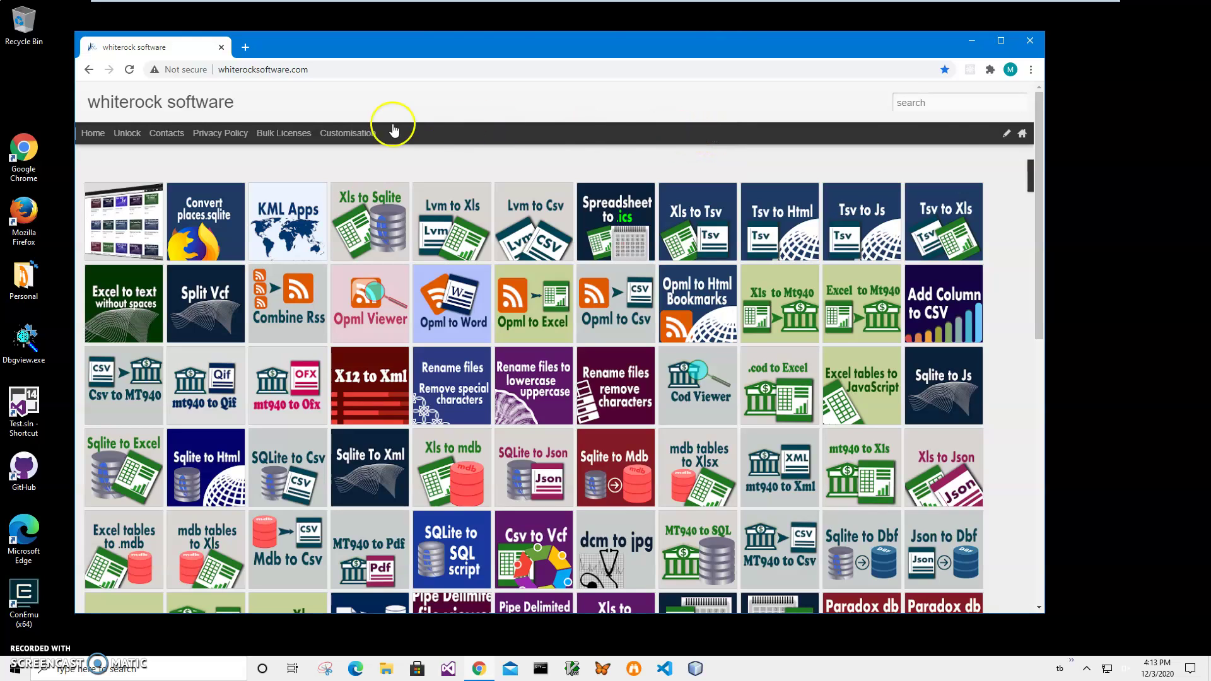
Step: Search the Whiterock Software site for 'places.sql' and open the Convert places.sqlite article
left_click(915, 101)
type("places.sql")
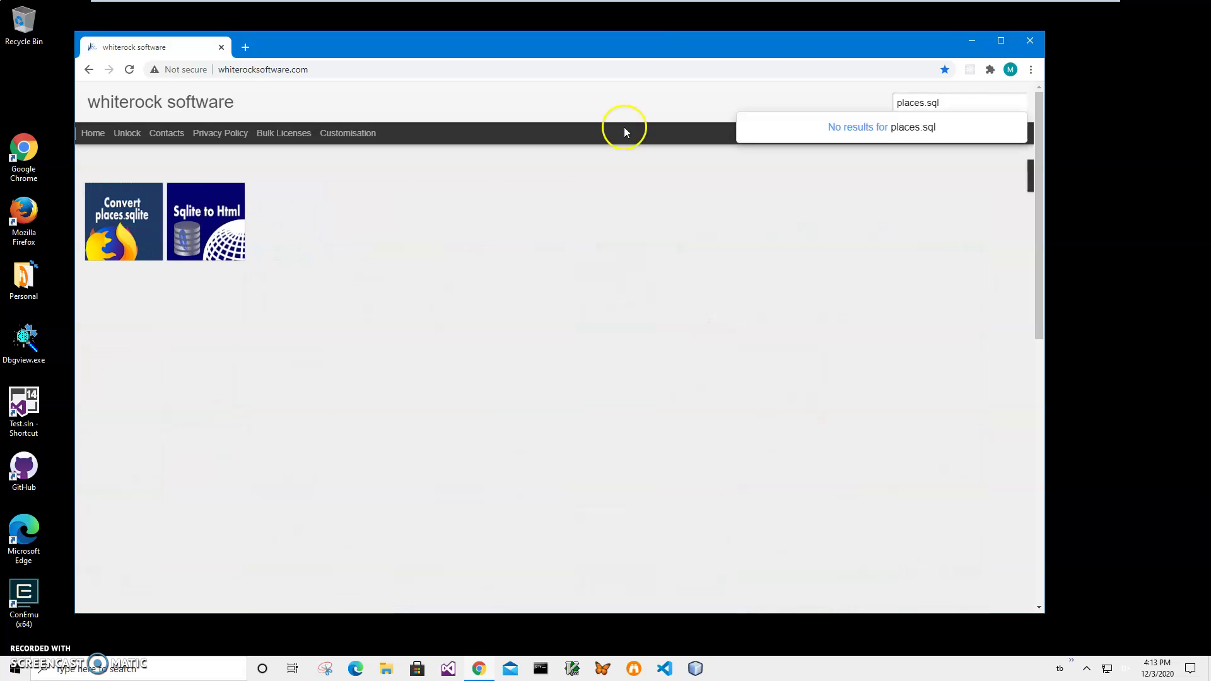
left_click(111, 228)
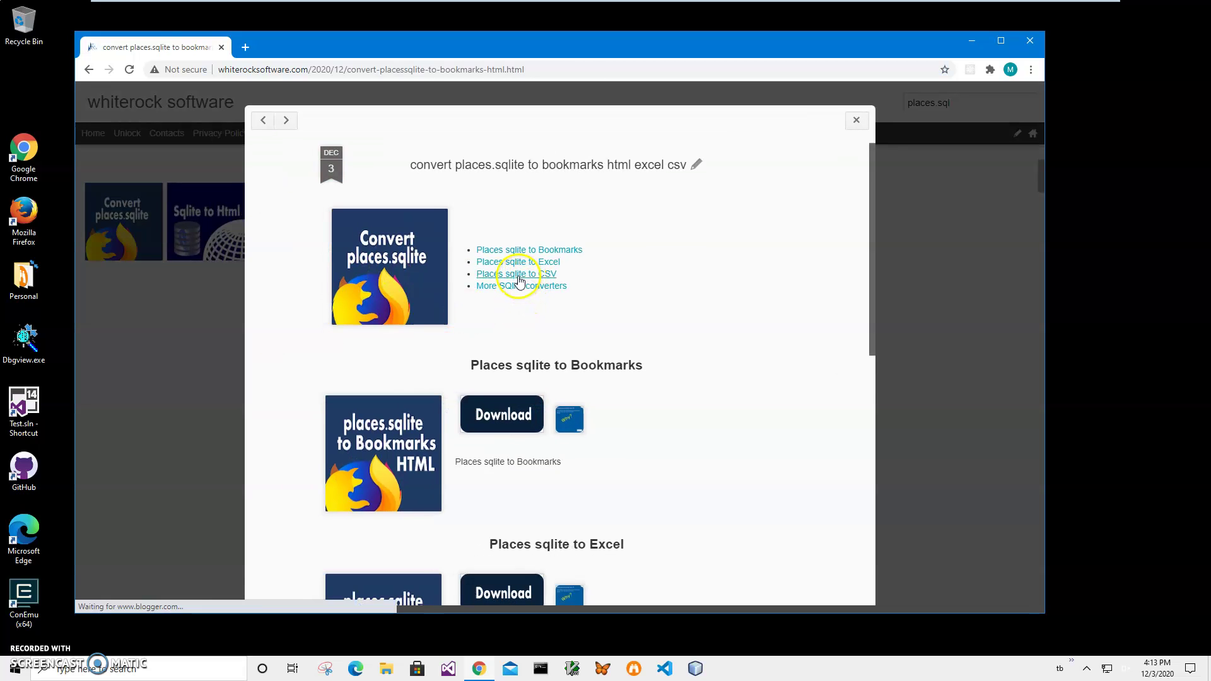
Step: Go to the article's Places sqlite to CSV section and download its installer zip
left_click(518, 278)
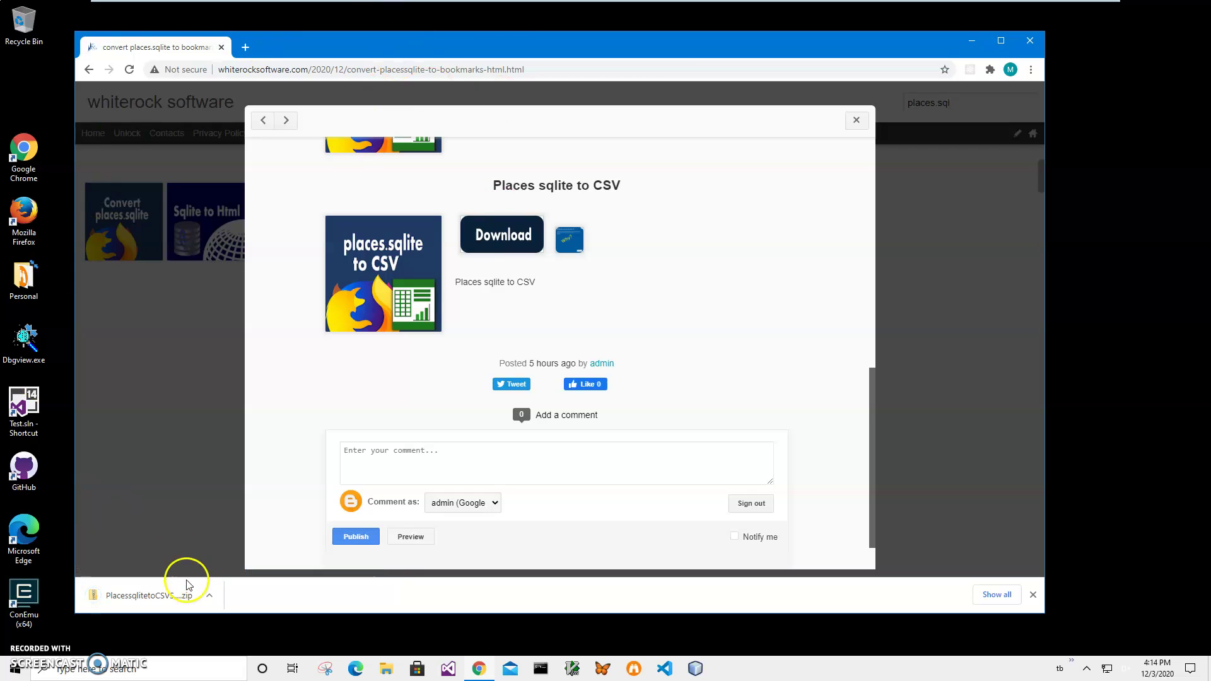
Step: Open the downloaded zip and launch PlacessqlitetoCSVSetup.msi from it
left_click(157, 591)
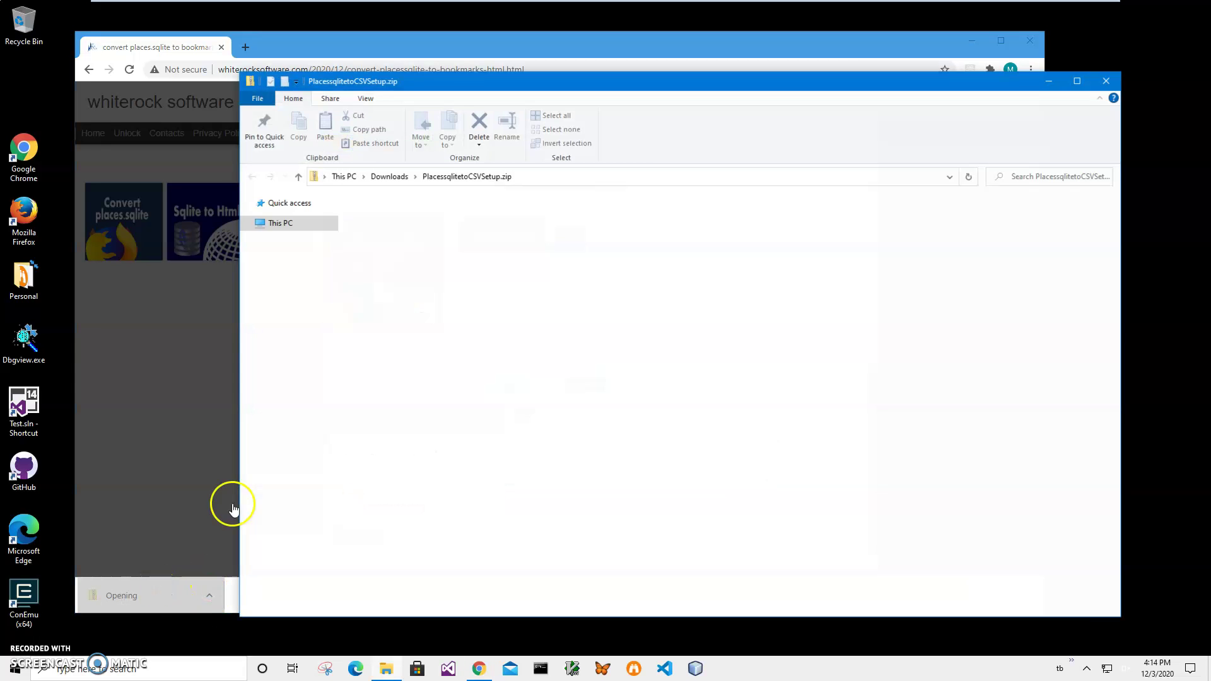
left_click(404, 221)
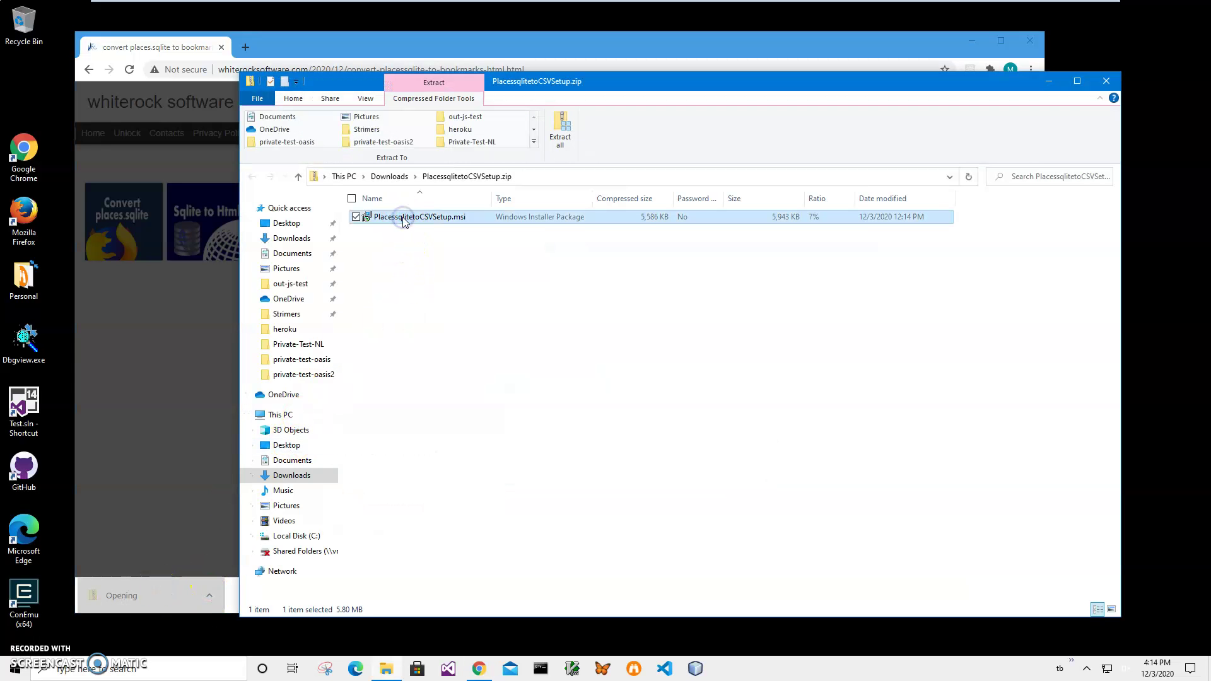
double_click(405, 218)
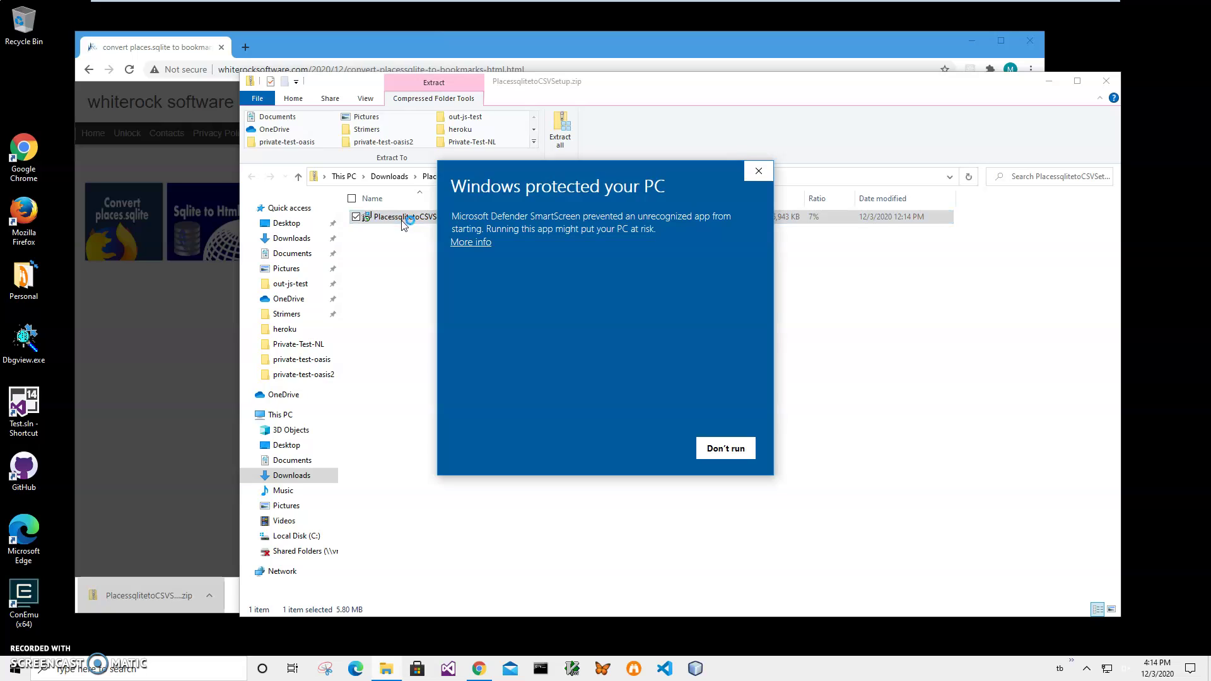
Step: Get past the SmartScreen warning about the unknown publisher and run the installer anyway
left_click(484, 242)
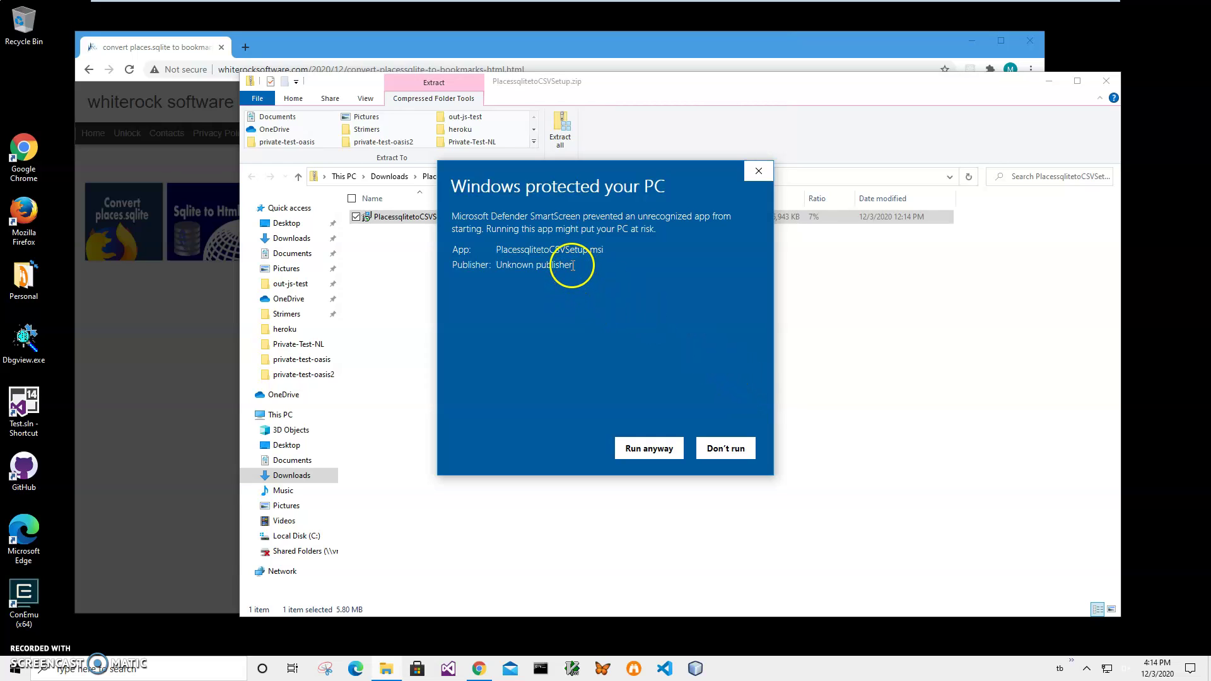
left_click_drag(574, 265, 443, 265)
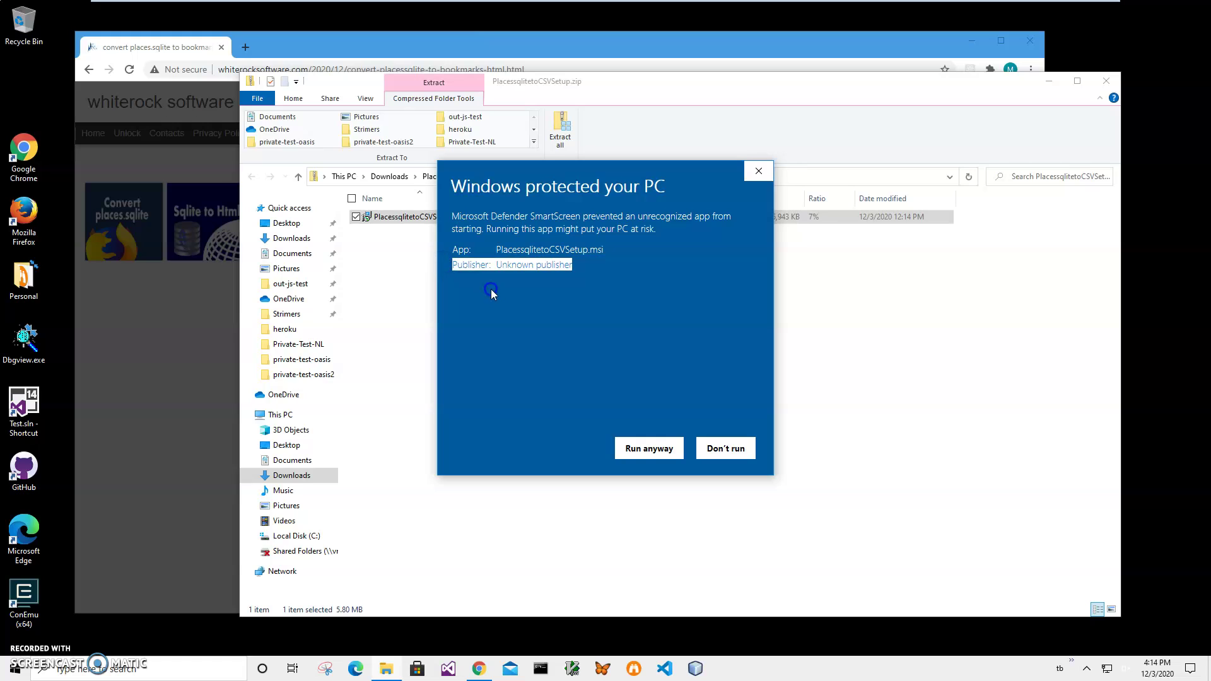
left_click(641, 450)
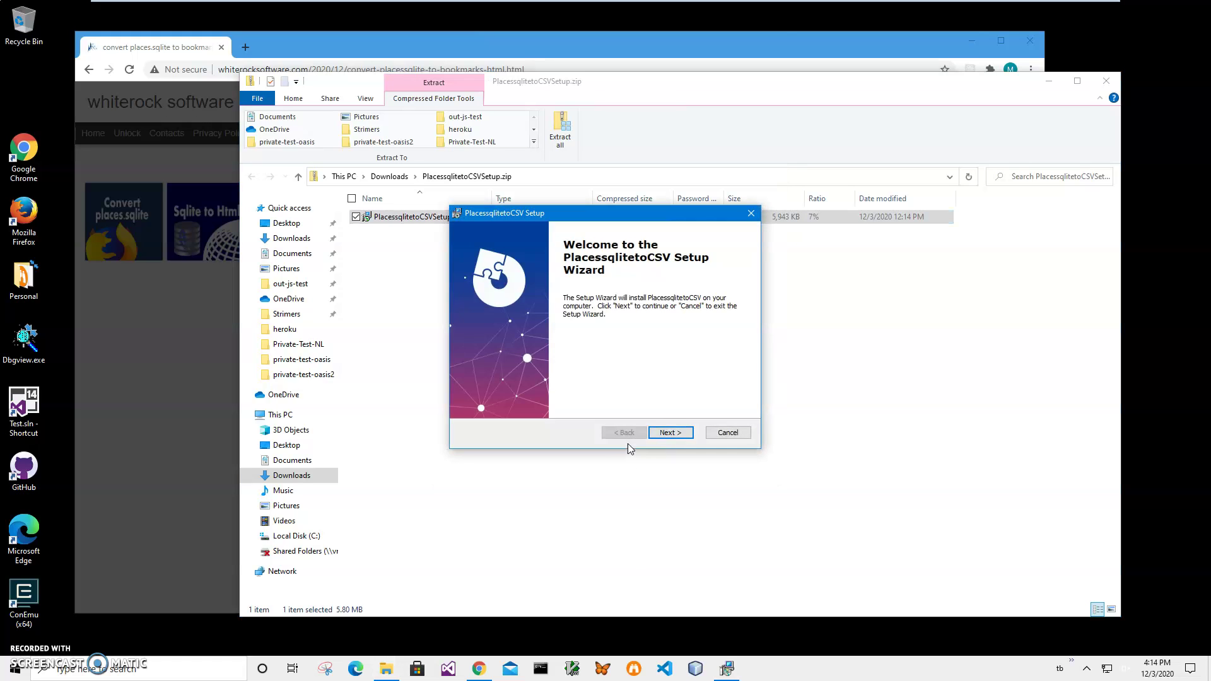
Step: Install PlacessqlitetoCSV to the default folder with UAC approval, then close the zip's Explorer window
left_click(668, 433)
left_click(669, 434)
left_click(668, 434)
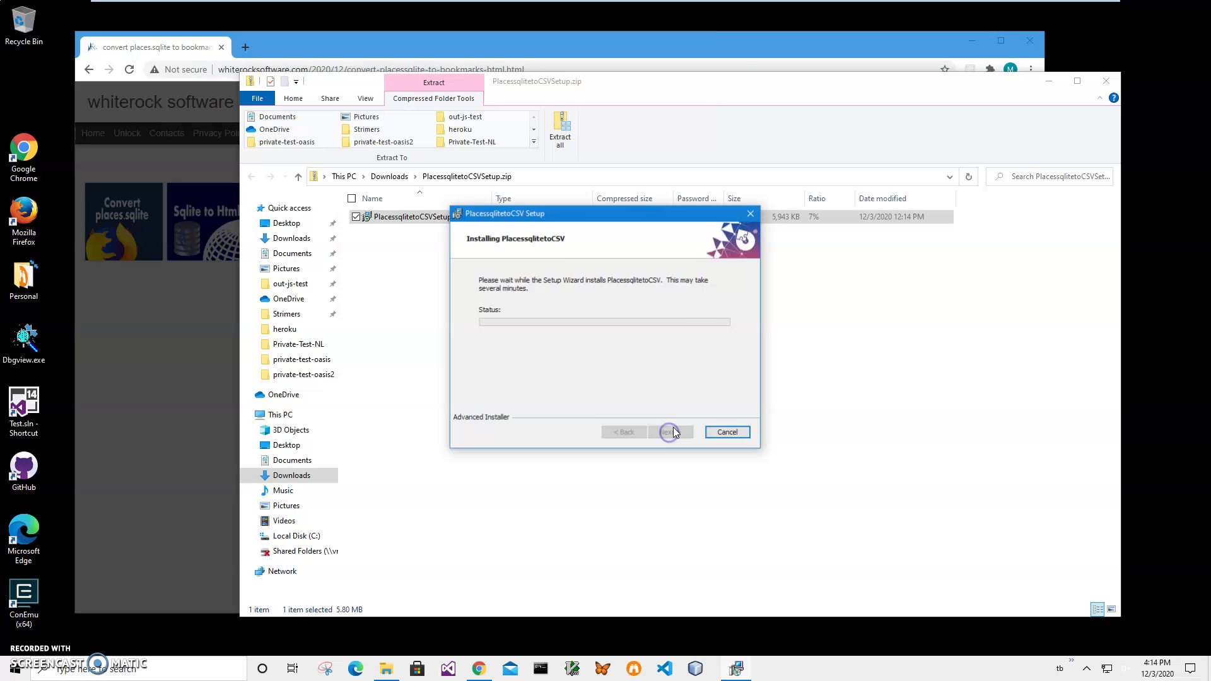
left_click(556, 434)
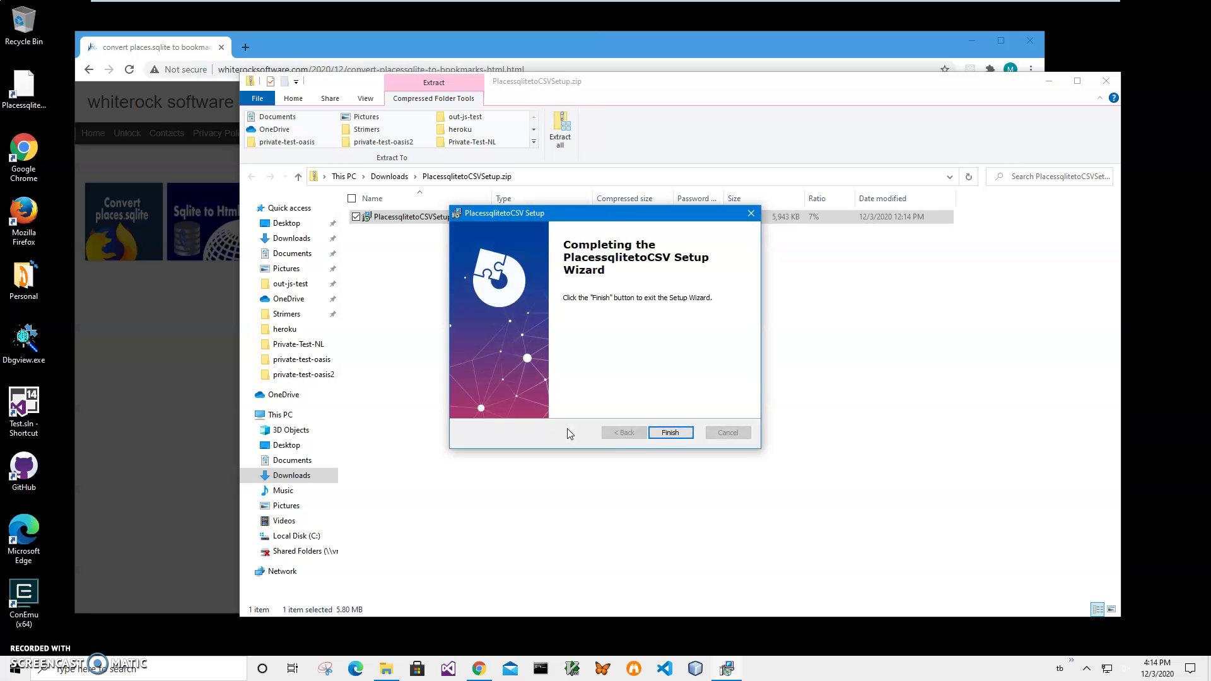
left_click(639, 429)
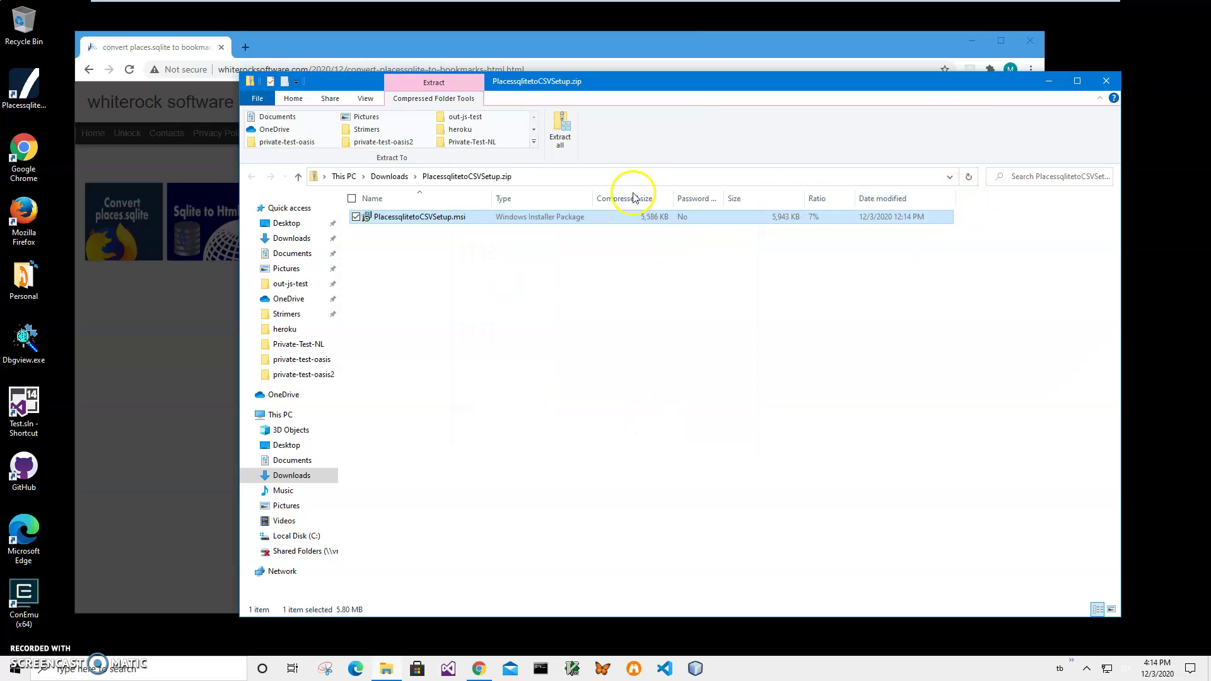
left_click(34, 98)
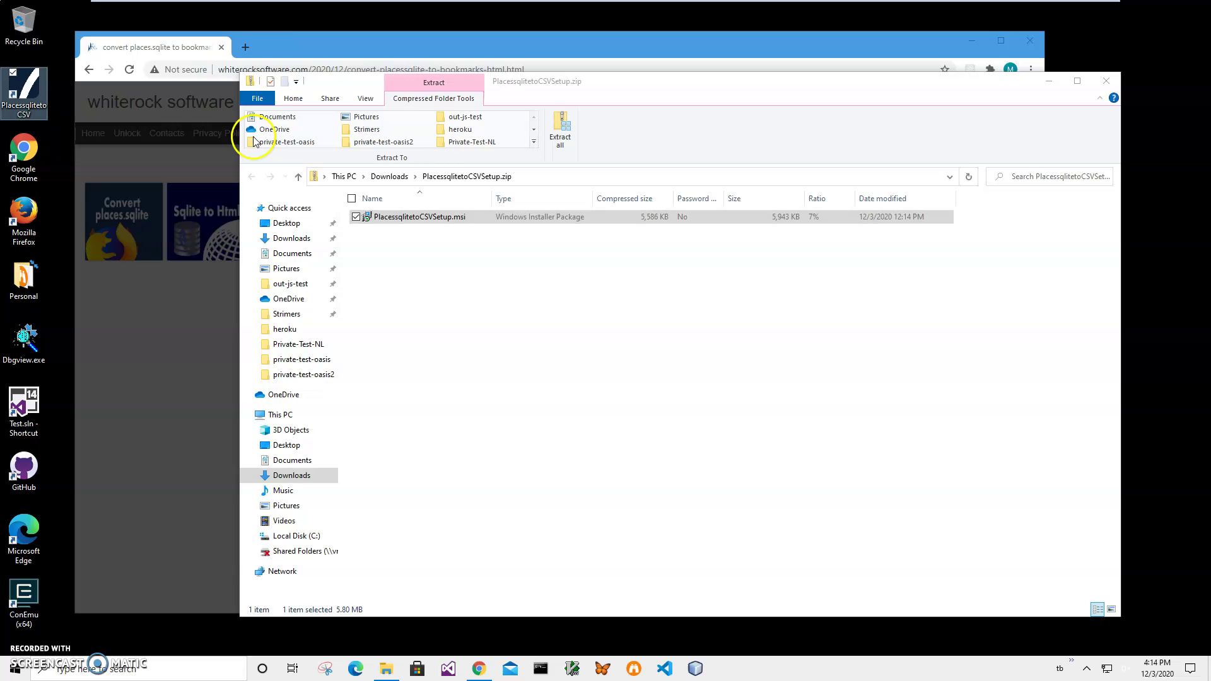
left_click(1105, 81)
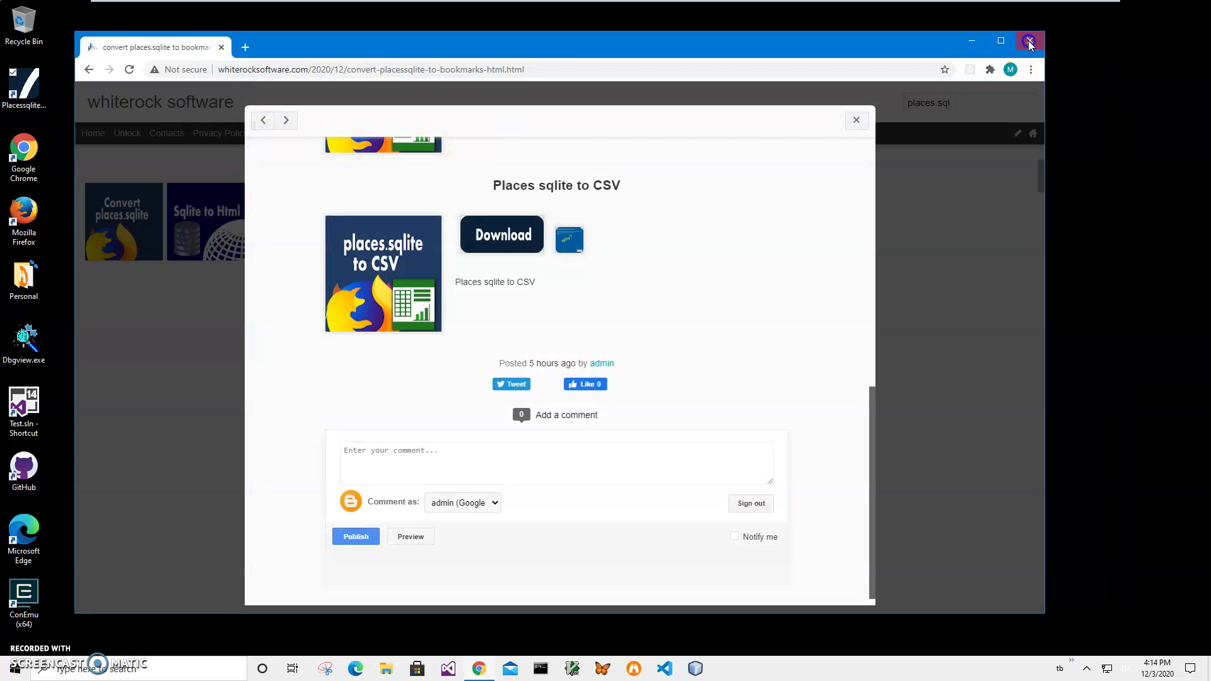
Step: Close the browser, launch Places sqlite to CSV, auto-locate Firefox's places.sqlite, and advance to Step 2
left_click(1030, 40)
double_click(44, 110)
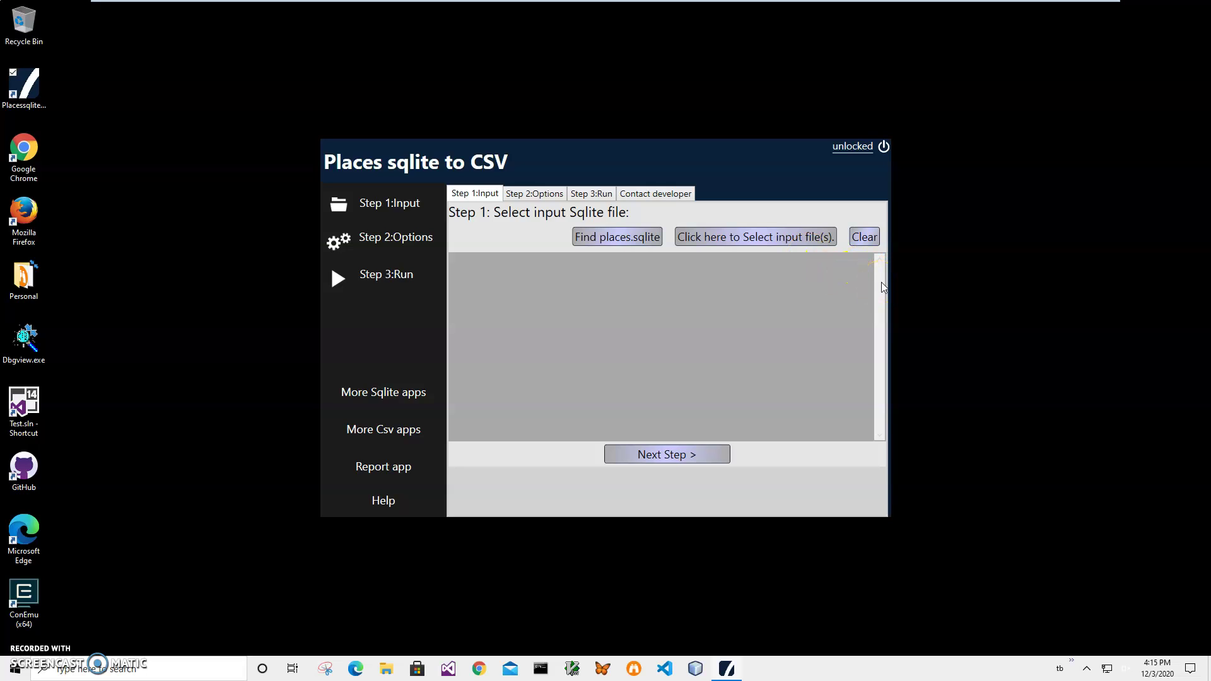
left_click(596, 241)
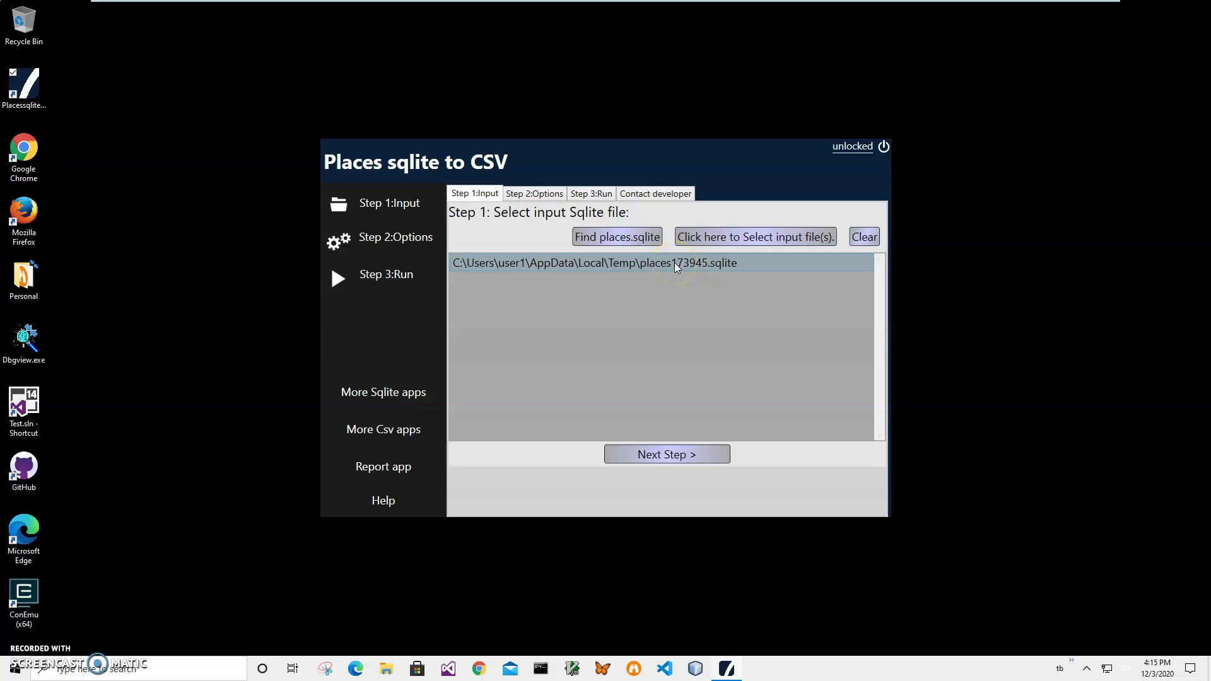
left_click(709, 291)
left_click(633, 276)
left_click(691, 455)
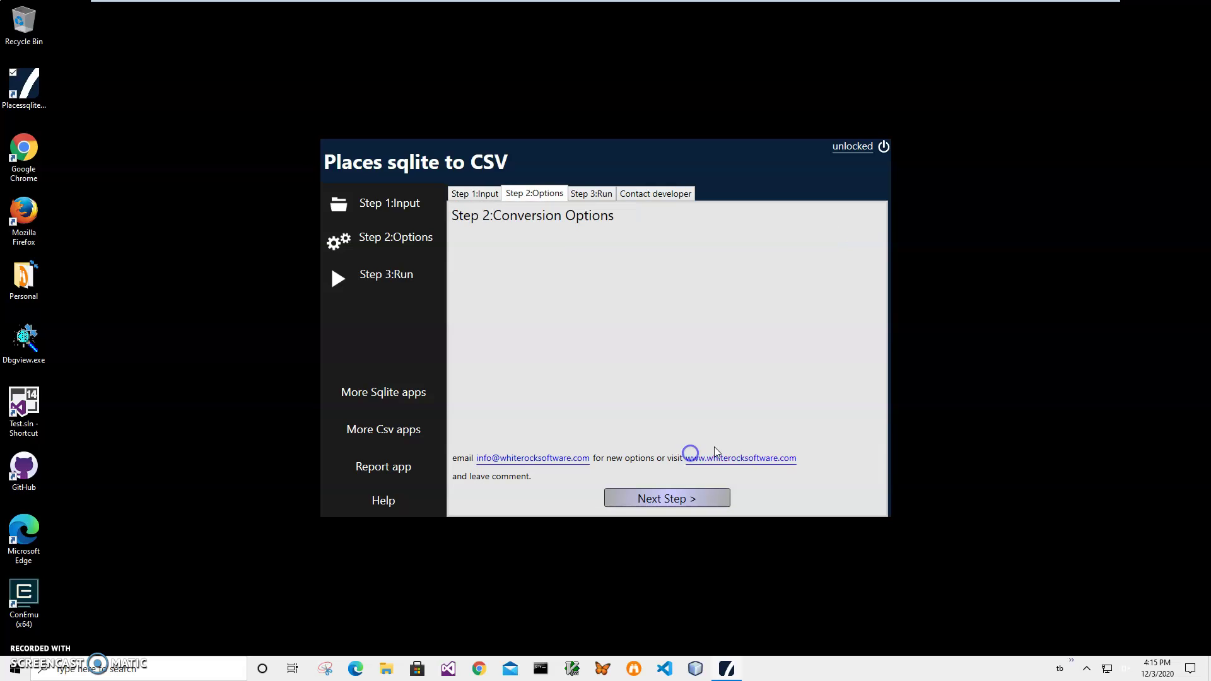
left_click(687, 504)
left_click(688, 503)
left_click(807, 278)
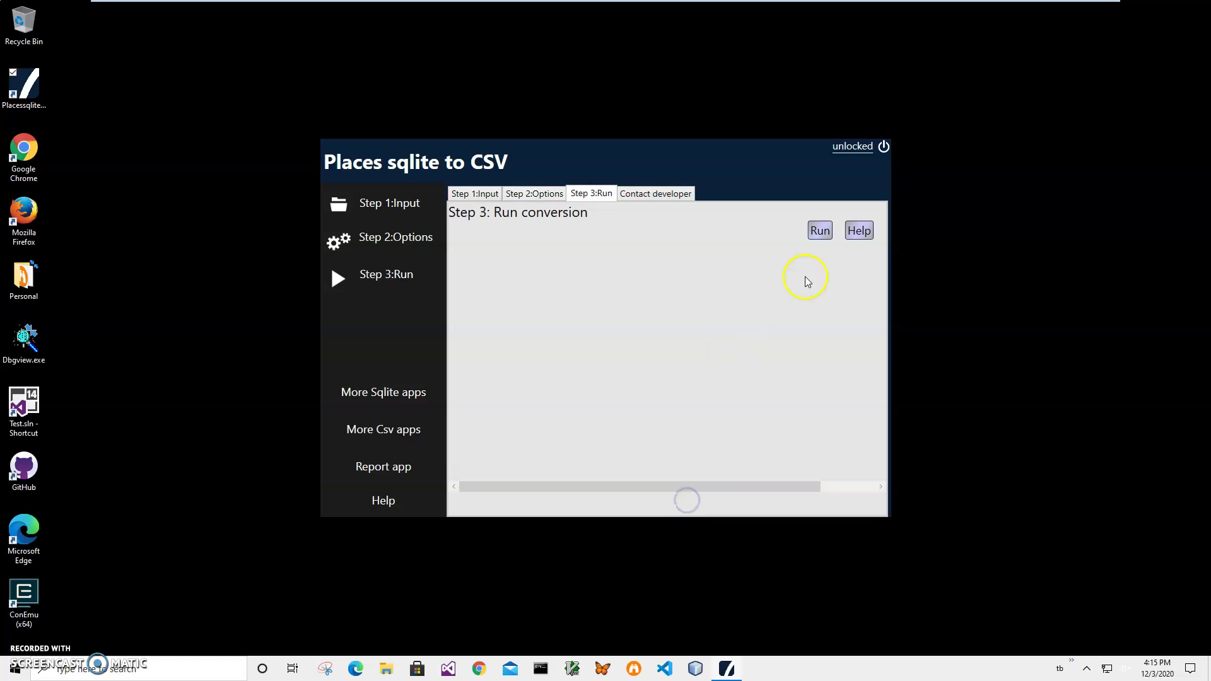
left_click(821, 231)
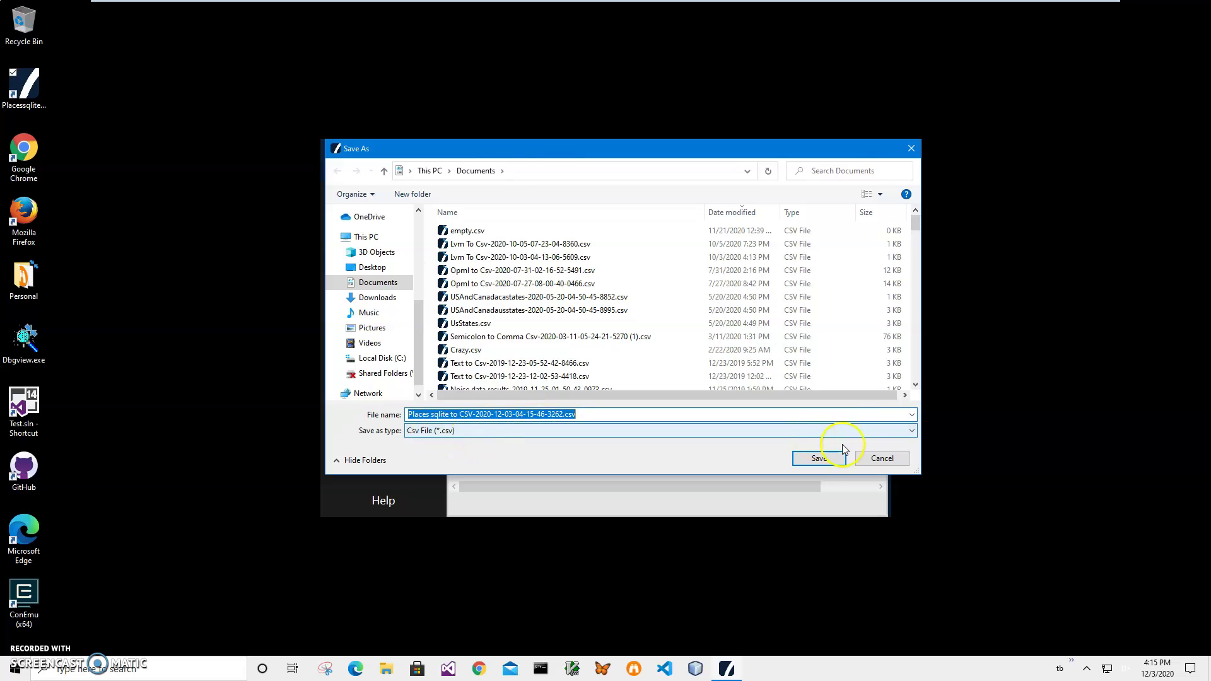
left_click(820, 457)
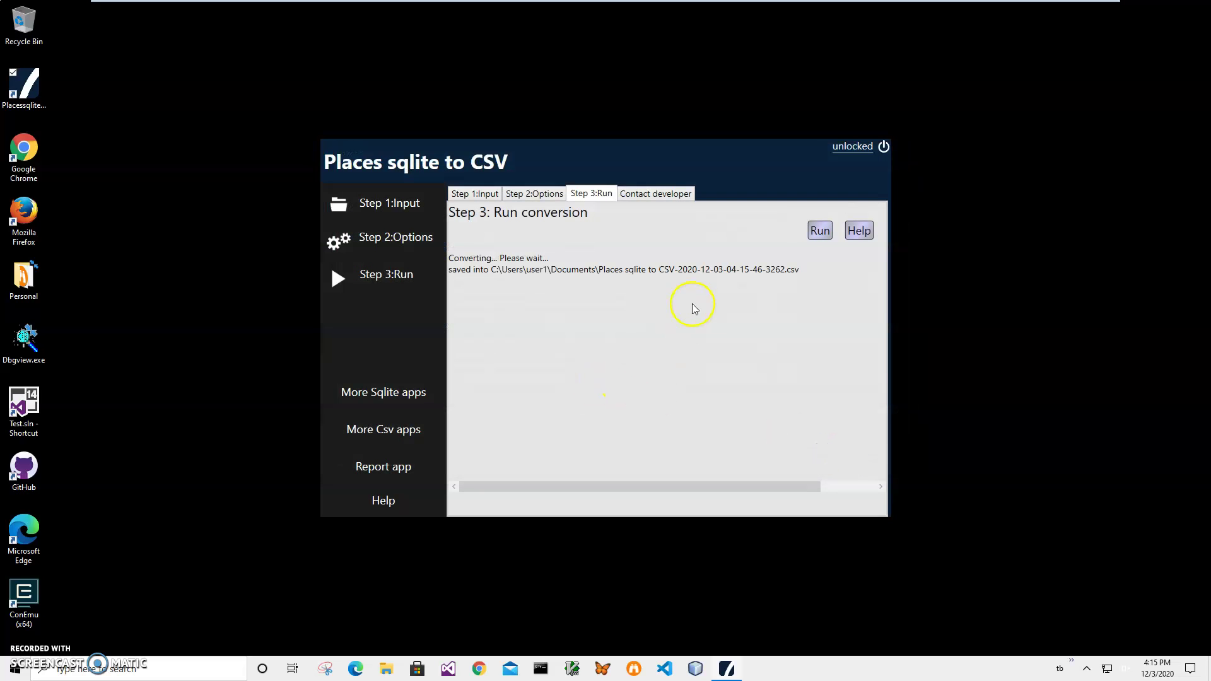
Step: Open the exported CSV from File Explorer's recent files in Notepad
left_click(386, 669)
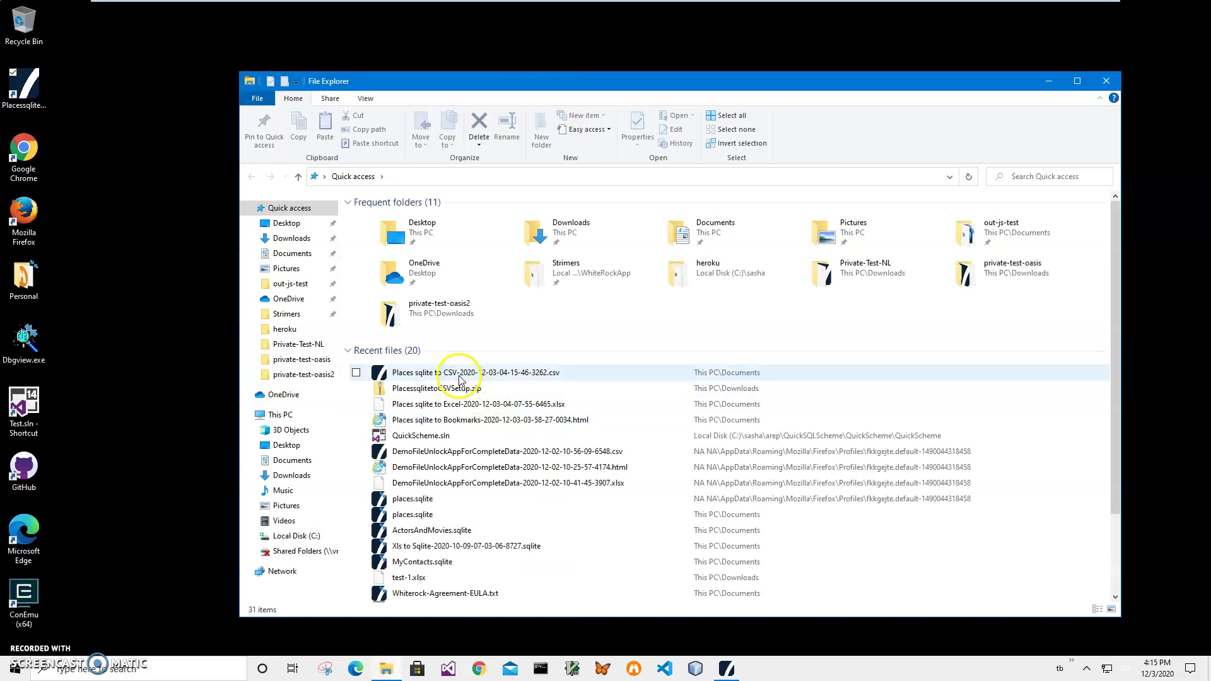
left_click(458, 375)
right_click(467, 375)
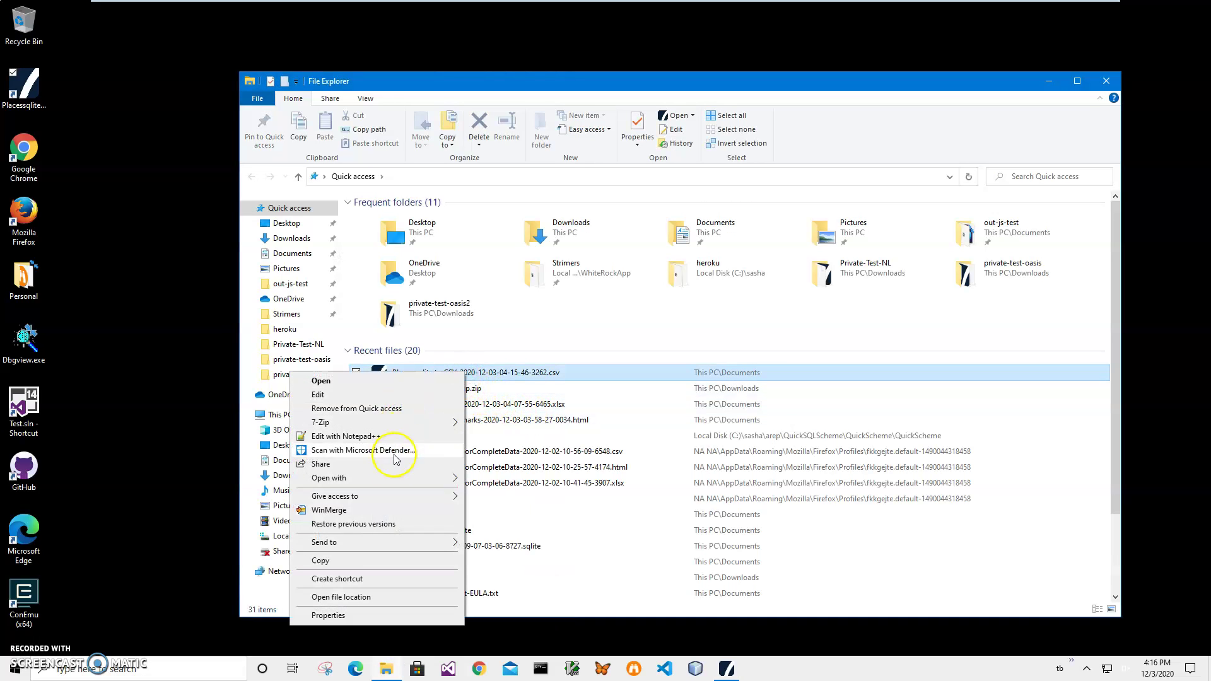
mouse_move(392, 479)
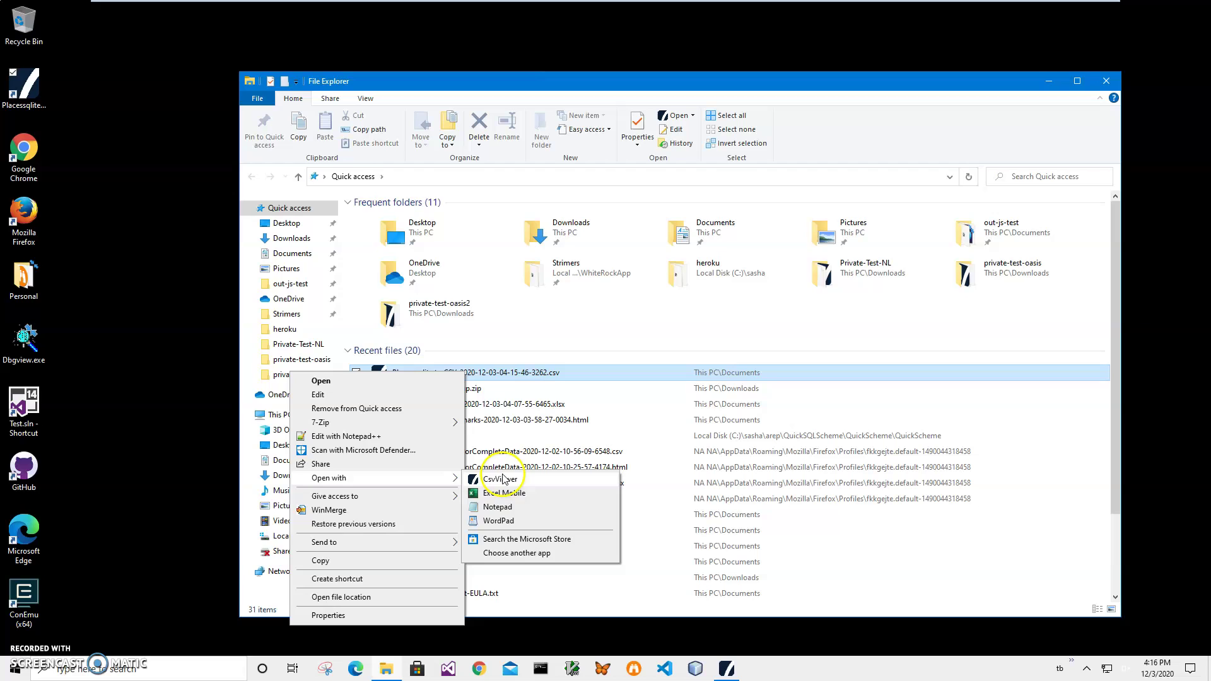
left_click(499, 507)
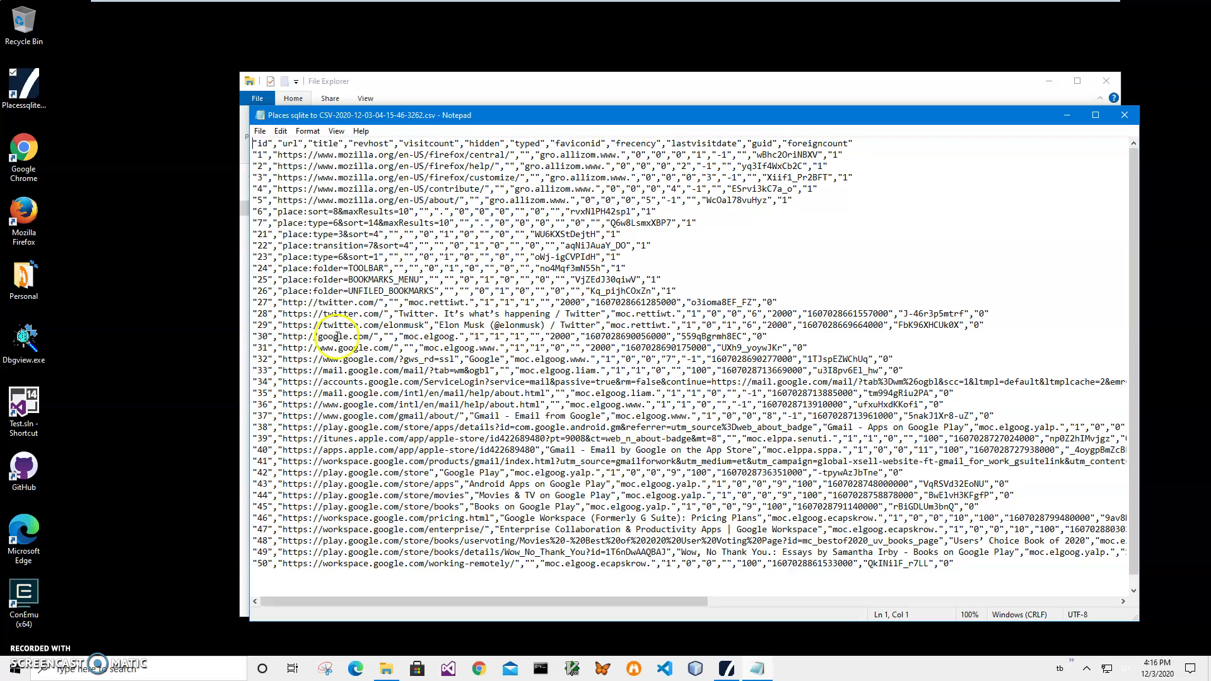
Step: Select the CSV's header line in Notepad, then close Notepad and reopen the CSV in Csv Viewer
triple_click(260, 144)
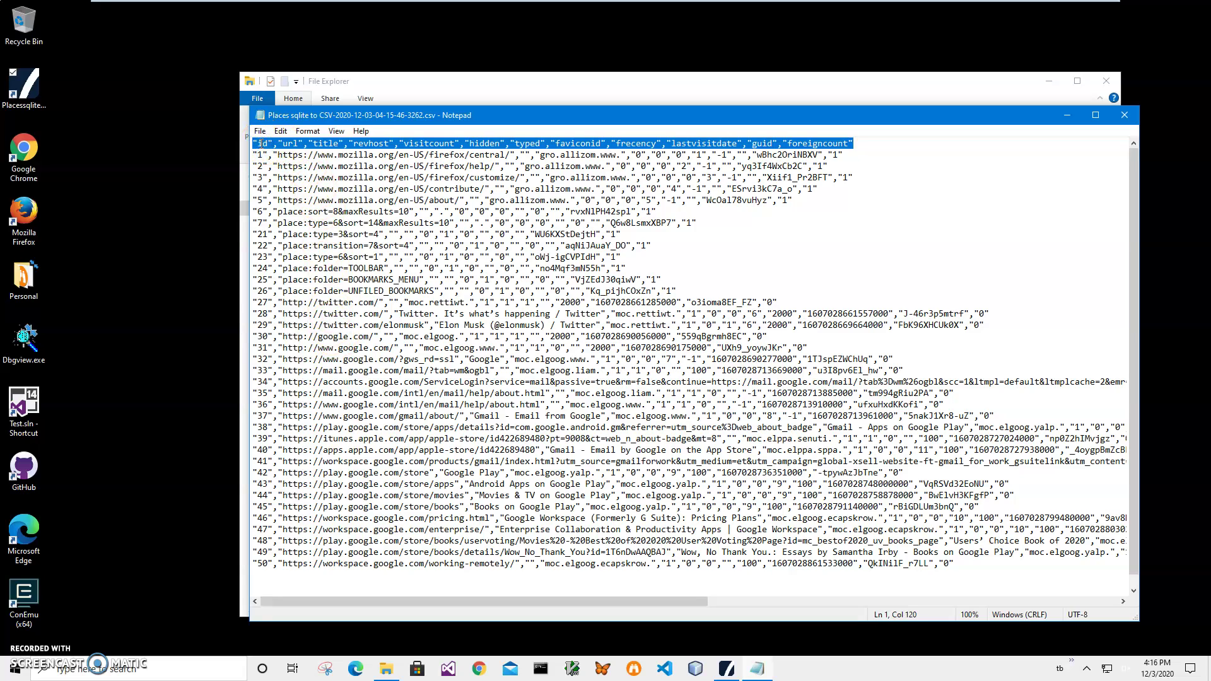
triple_click(269, 146)
left_click(353, 154)
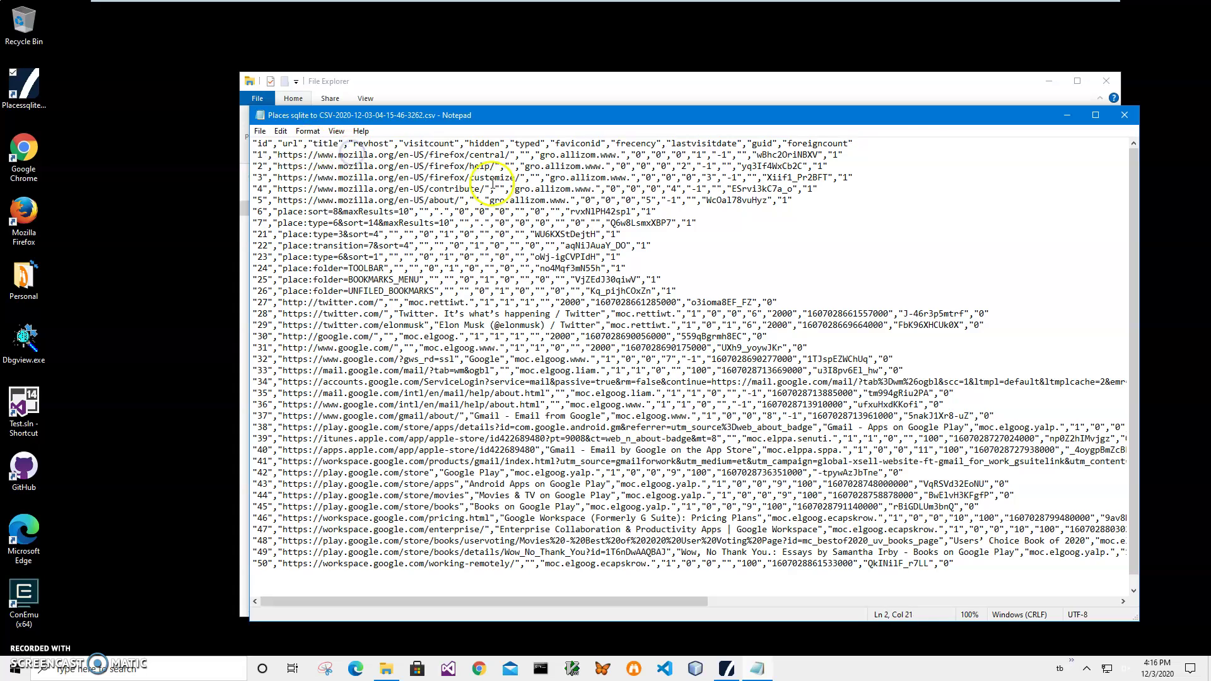
left_click_drag(916, 145, 273, 144)
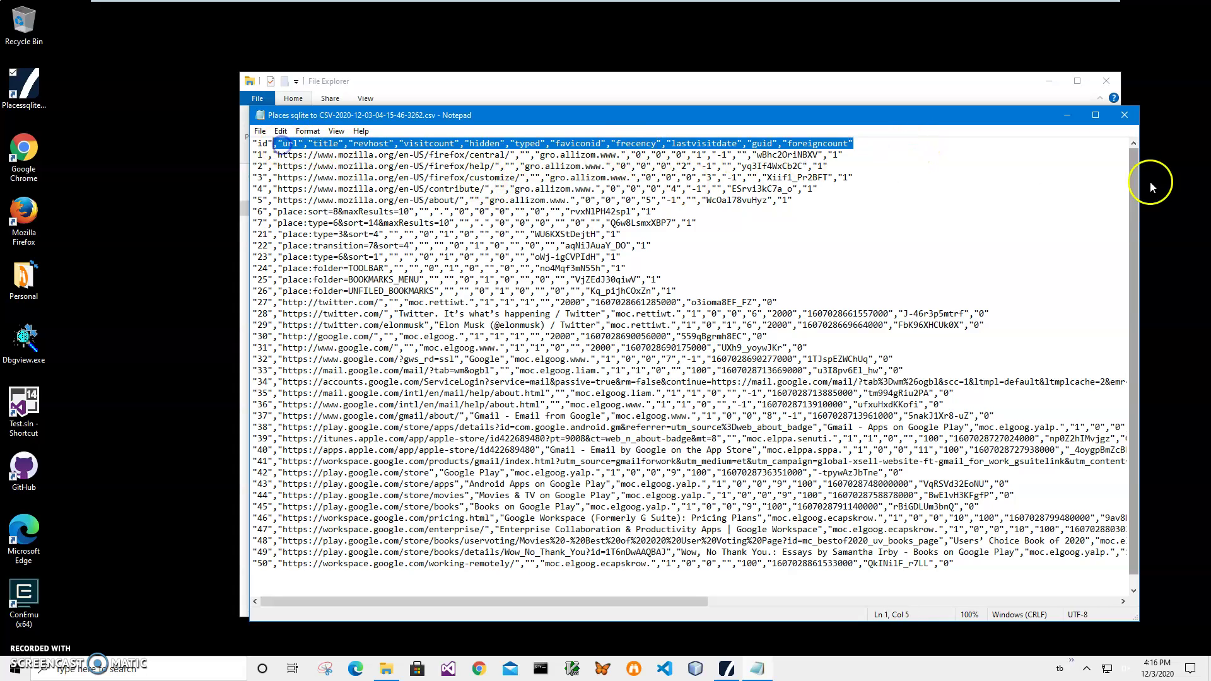
left_click(1124, 114)
double_click(556, 373)
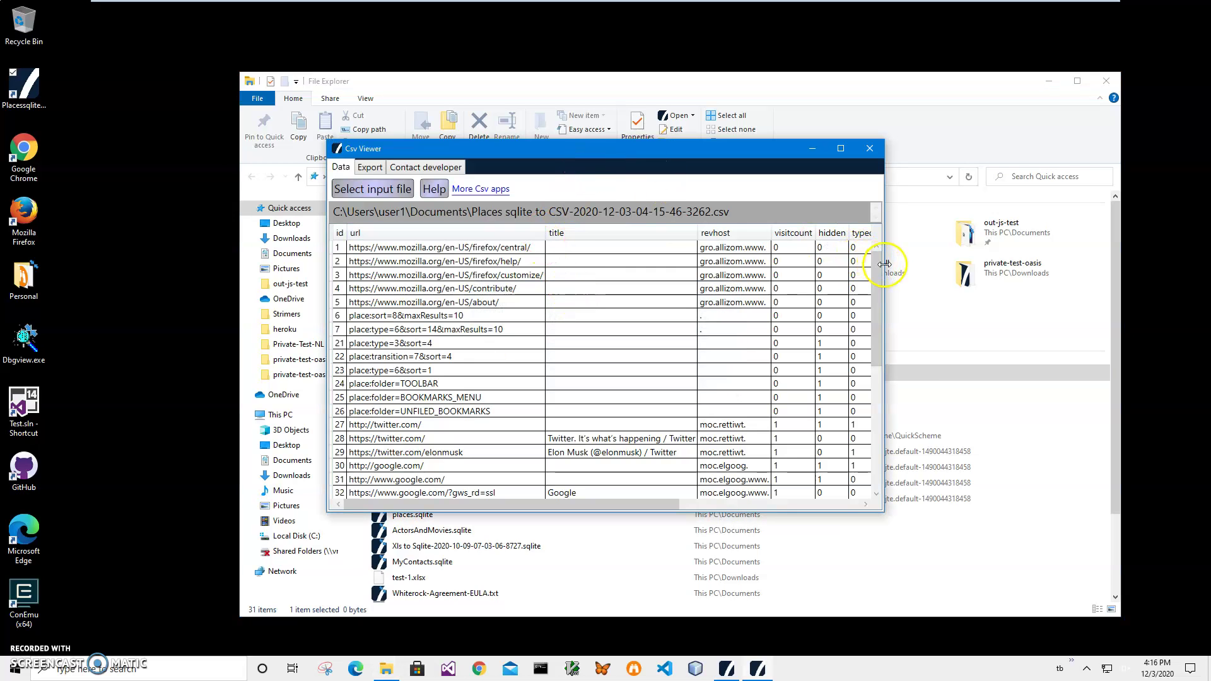
Step: Widen Csv Viewer, sort by url in both orders, then by id, and glance at Export
left_click_drag(884, 264, 1075, 275)
left_click_drag(742, 150, 488, 96)
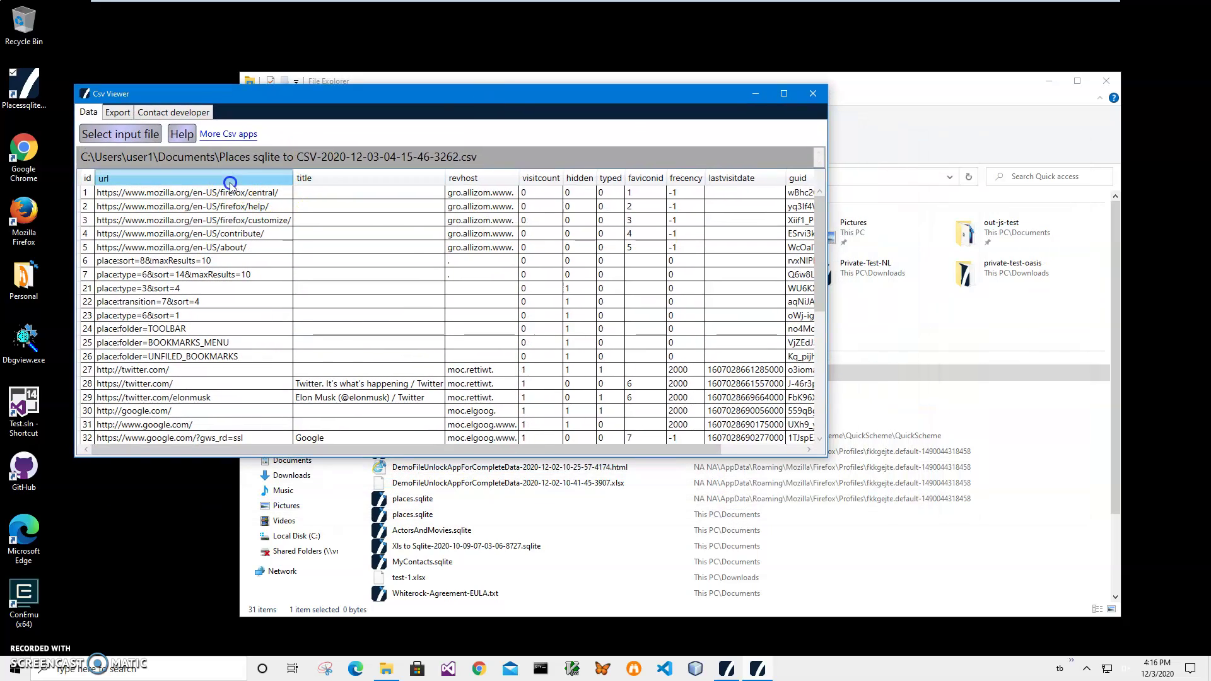
left_click(230, 183)
left_click(336, 175)
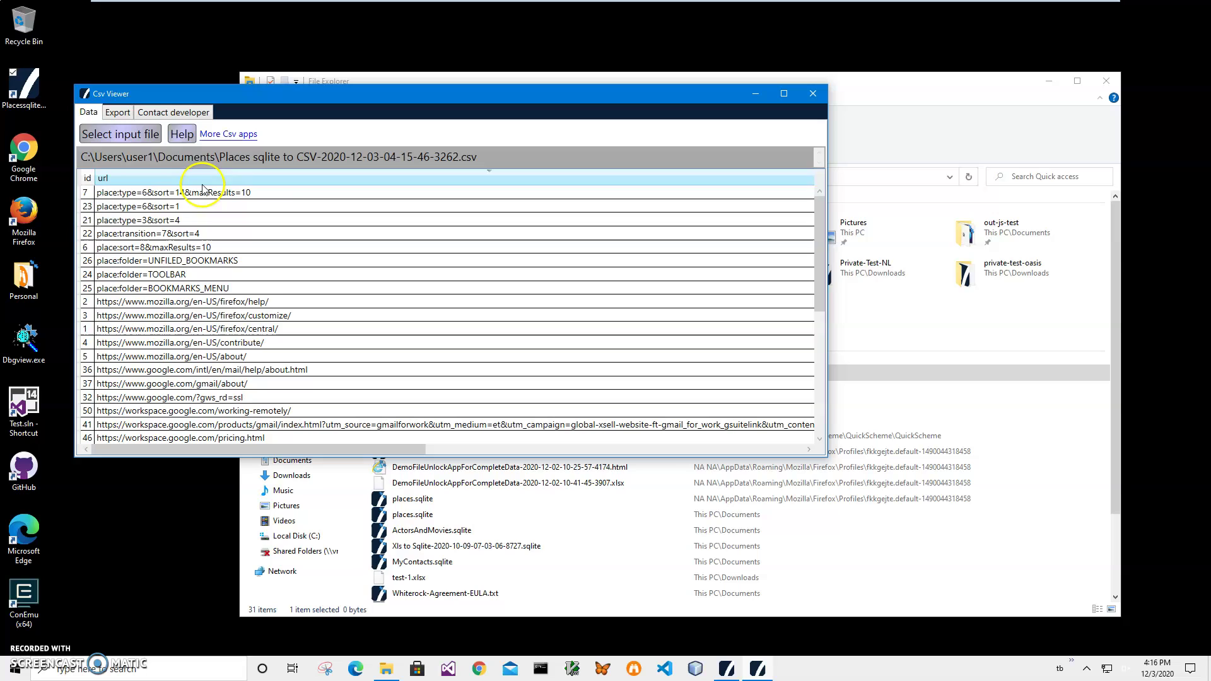
left_click(87, 178)
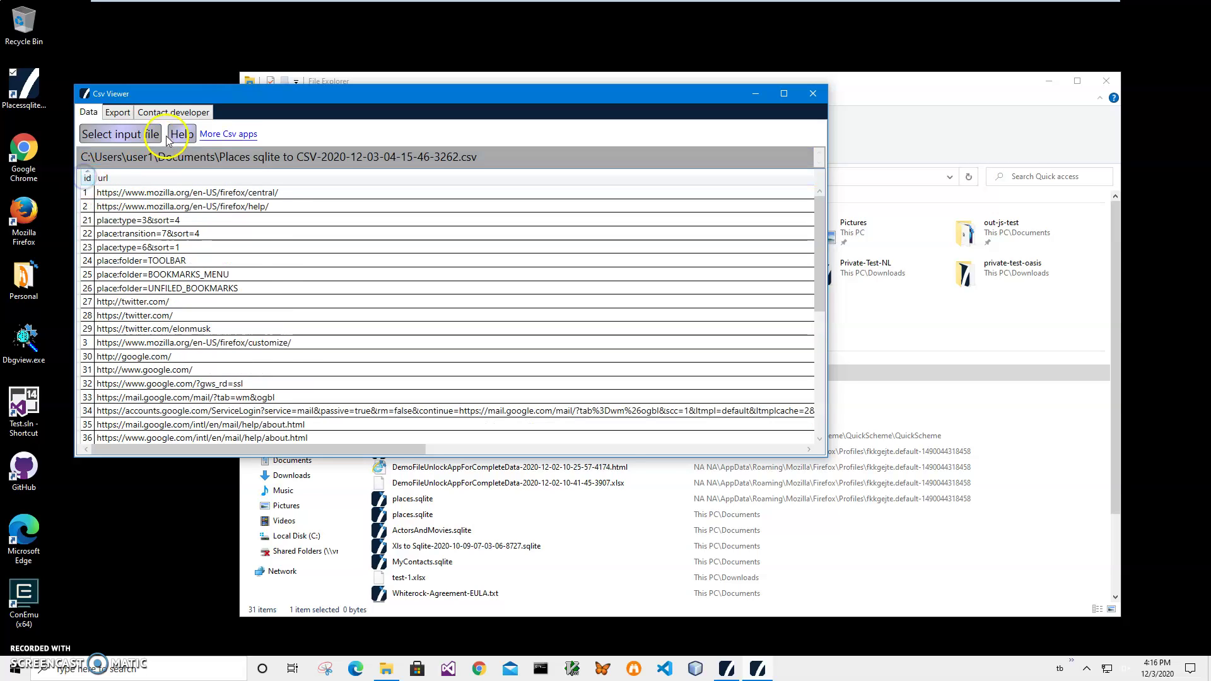
left_click(117, 114)
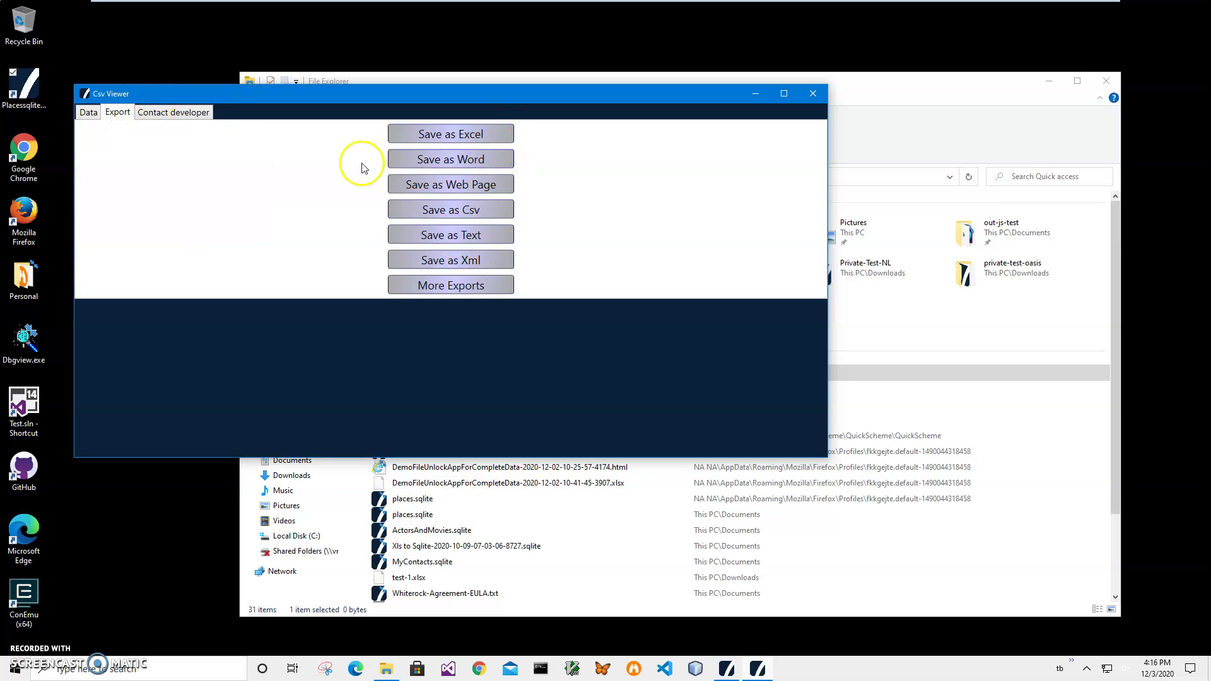
left_click(89, 113)
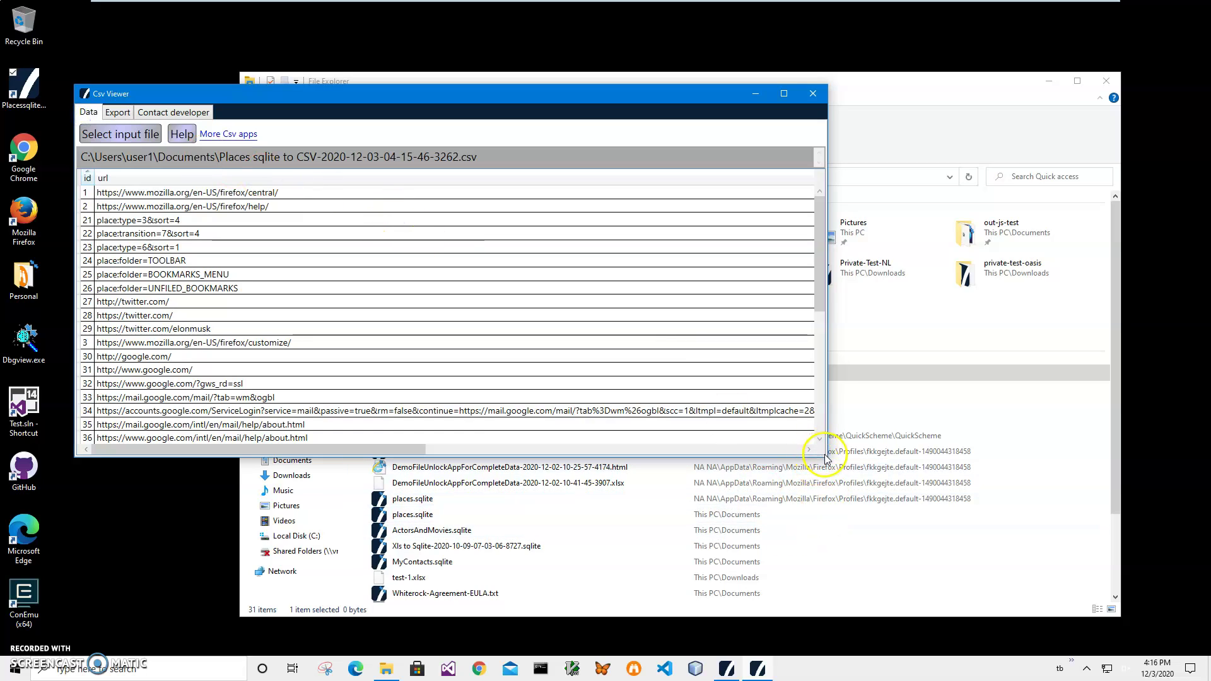
Step: Enlarge the window, select row 21 and scroll through the rows, then close Csv Viewer
left_click_drag(824, 459, 894, 523)
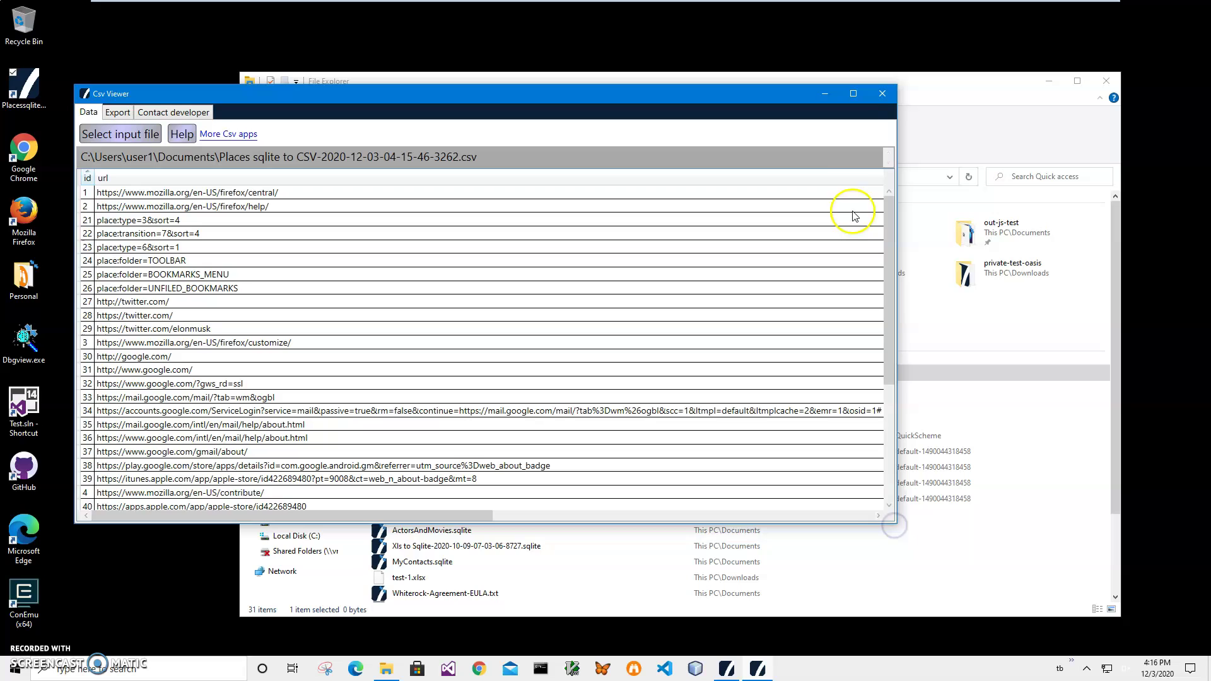
left_click(675, 220)
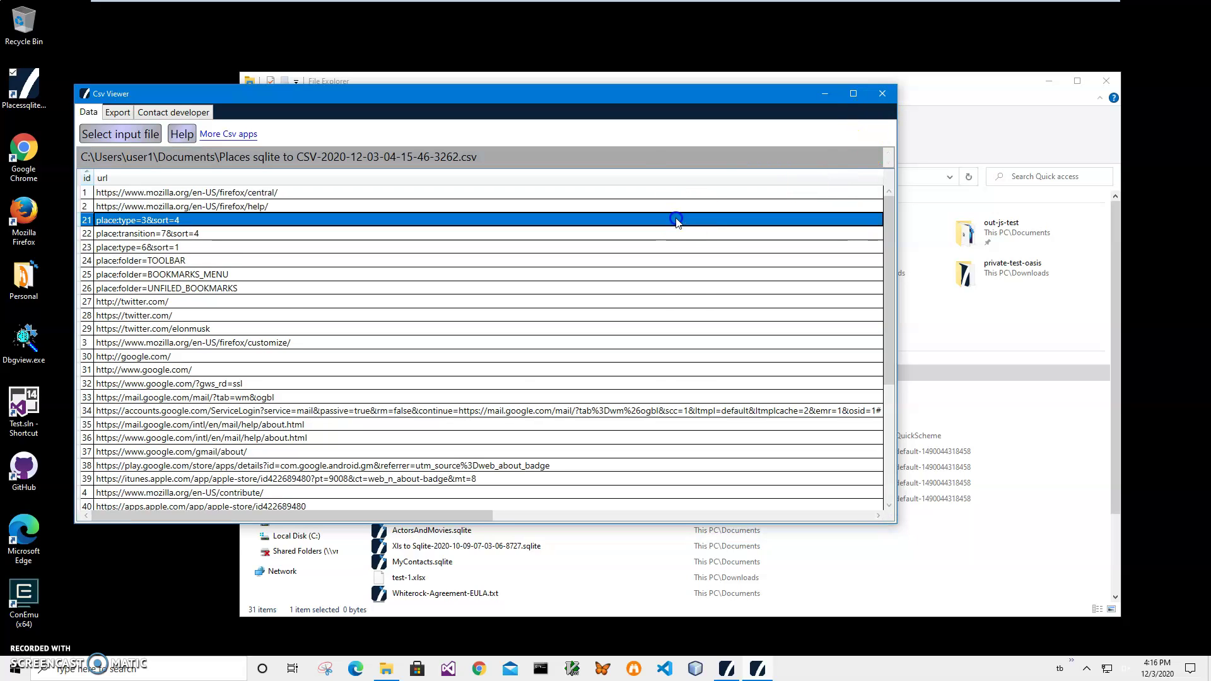
scroll(686, 390, "down", 5)
scroll(668, 388, "up", 5)
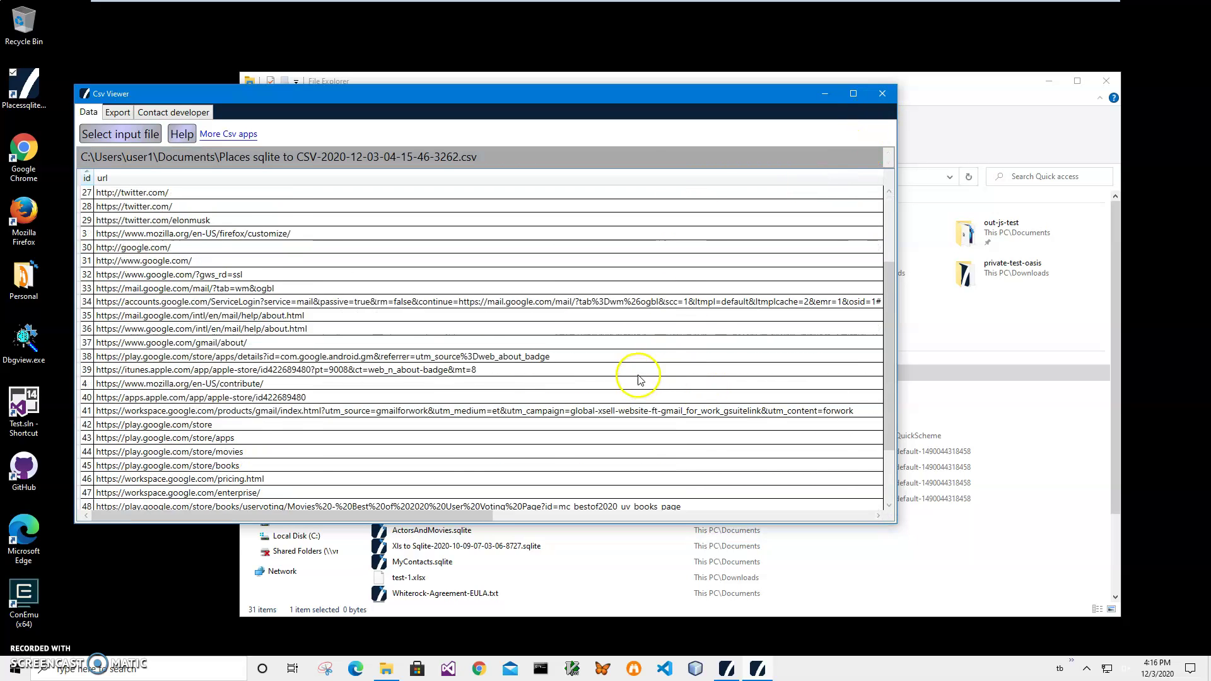
scroll(567, 379, "down", 5)
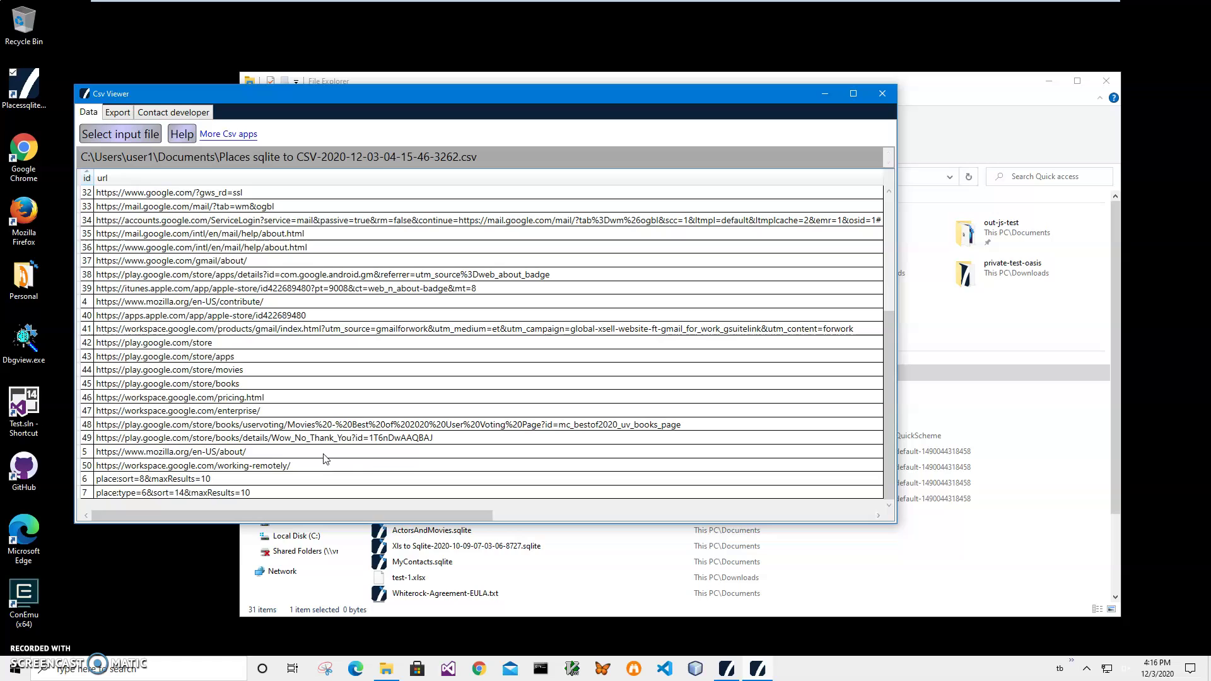
left_click(410, 467)
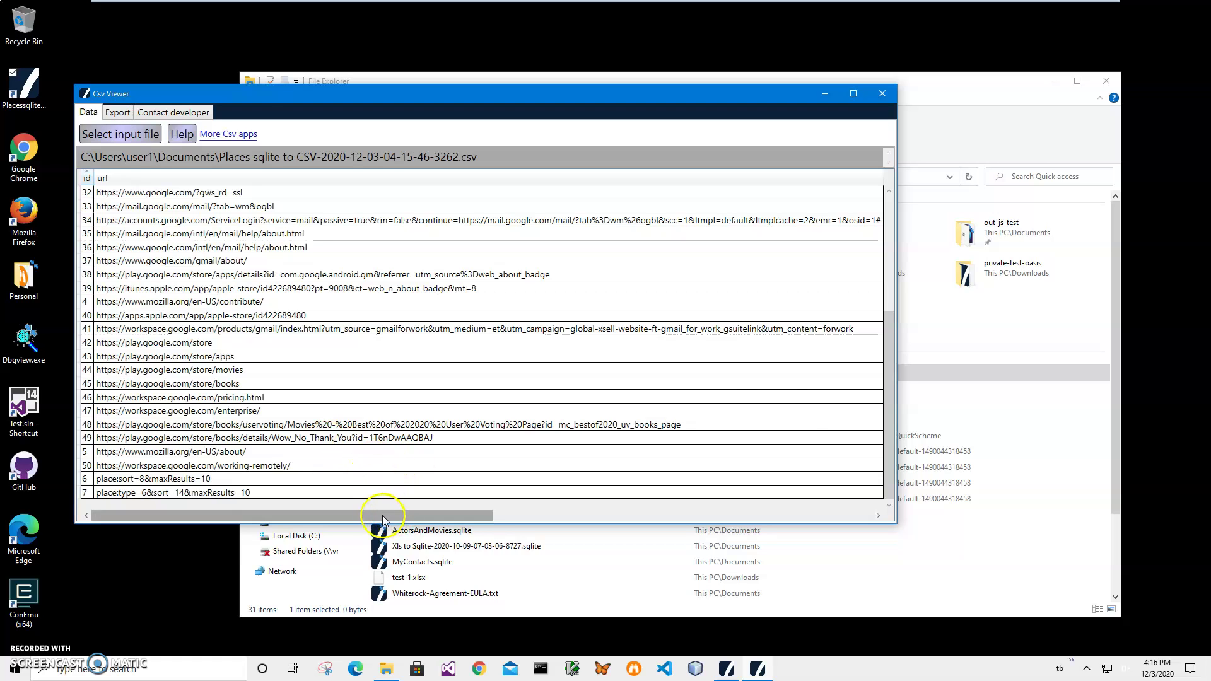
mouse_move(305, 514)
left_mouse_down()
mouse_move(576, 514)
mouse_move(292, 510)
left_mouse_up()
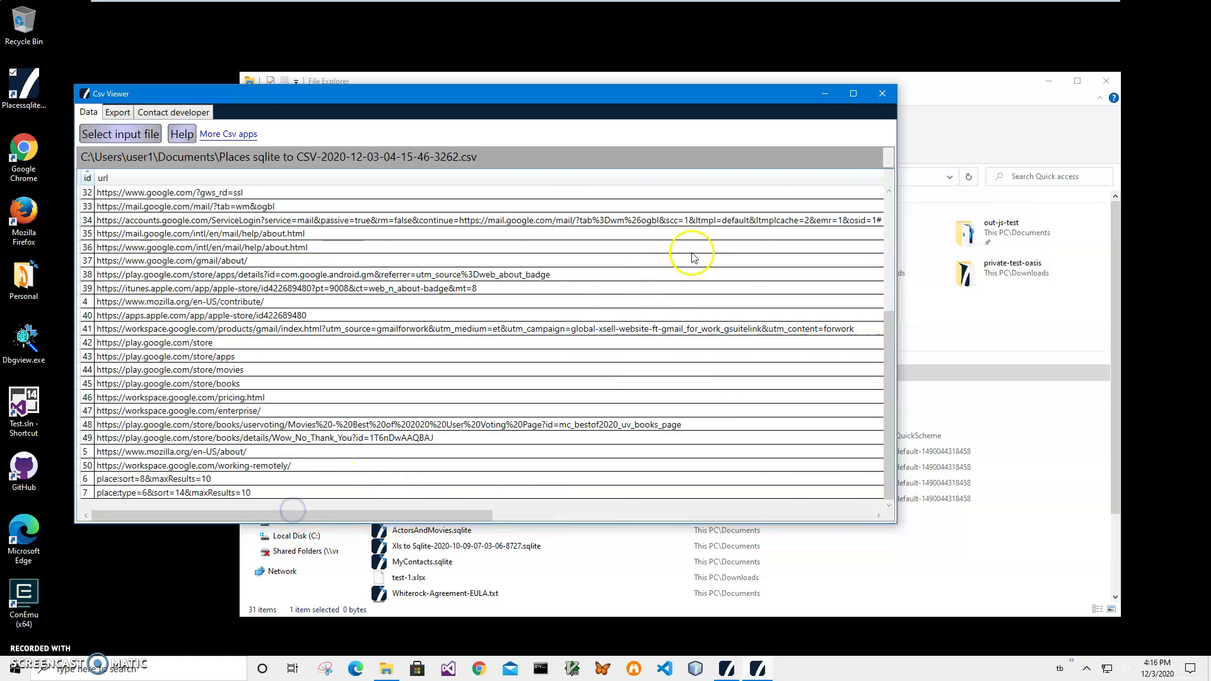
left_click(878, 95)
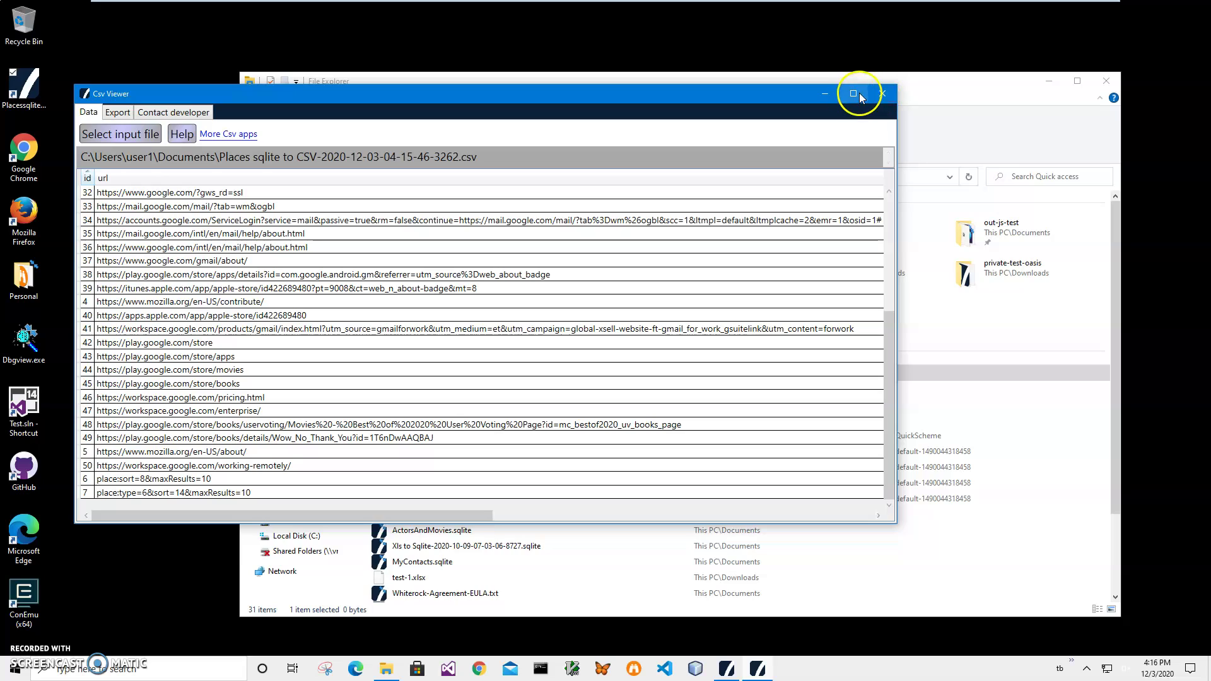